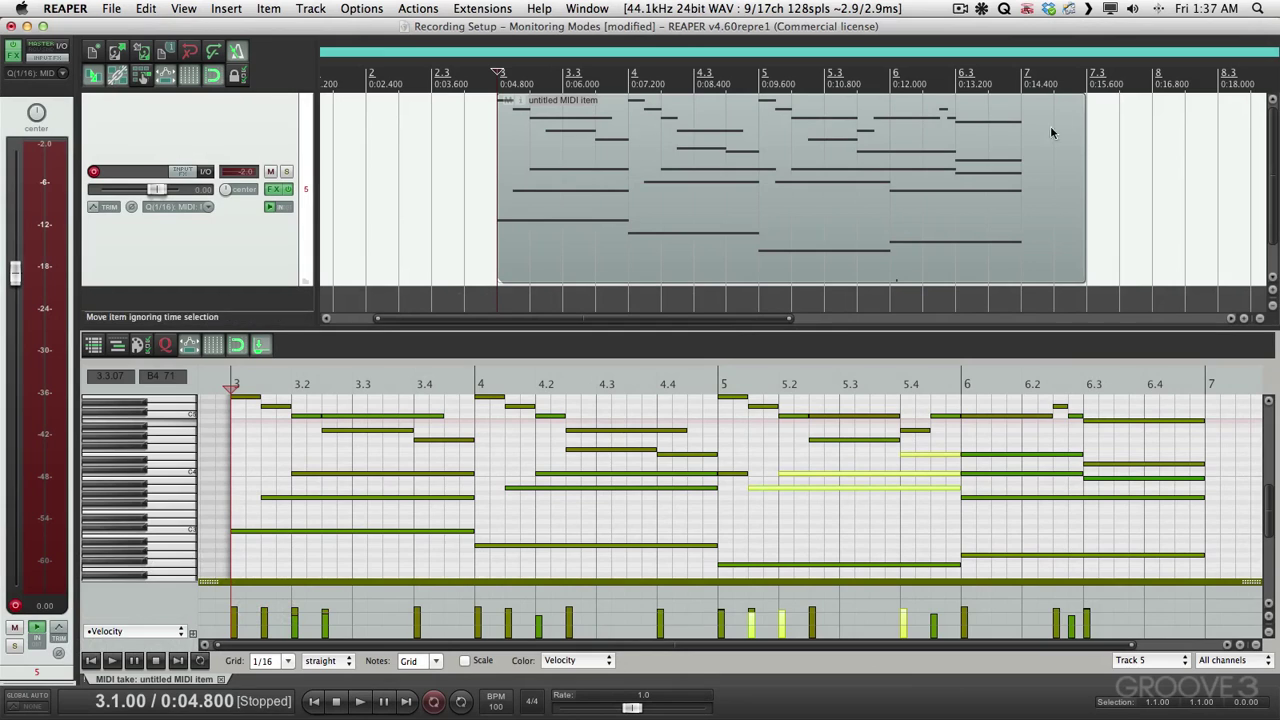
- Trim the MIDI item to end at bar 7, close its editor, and add track 6 for effects
left_click_drag(1084, 135, 1024, 160)
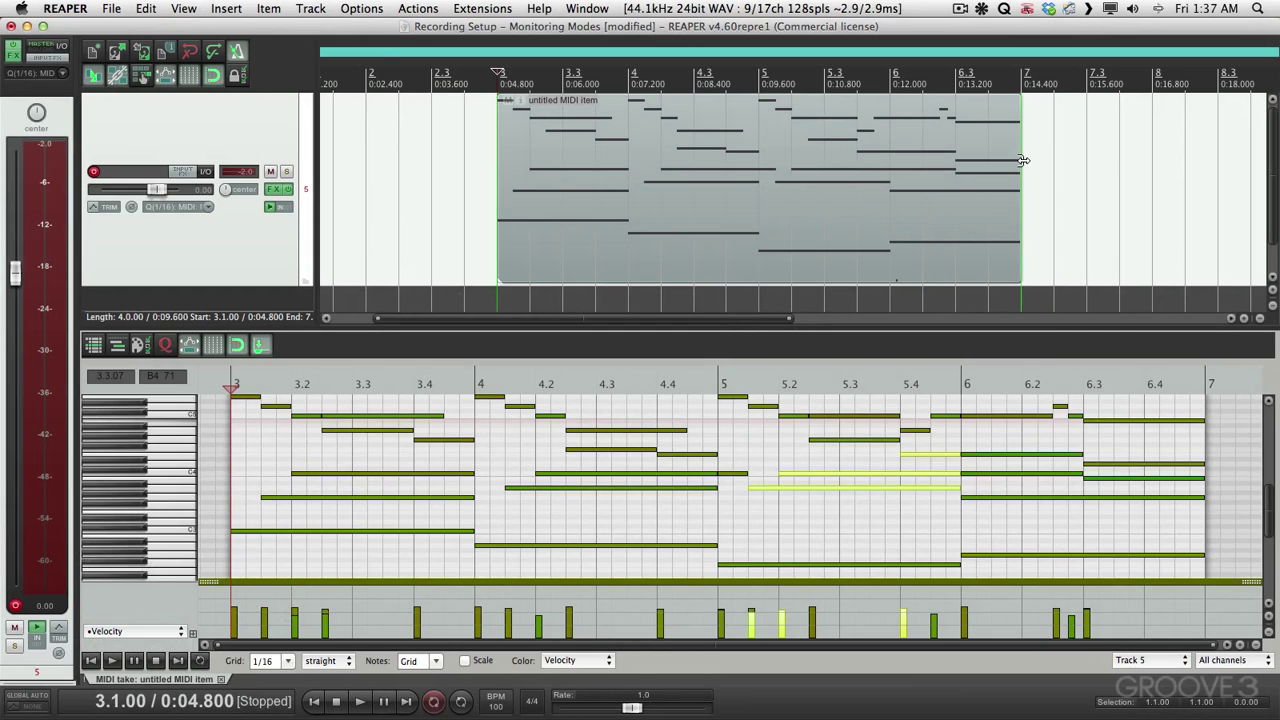
left_click(222, 679)
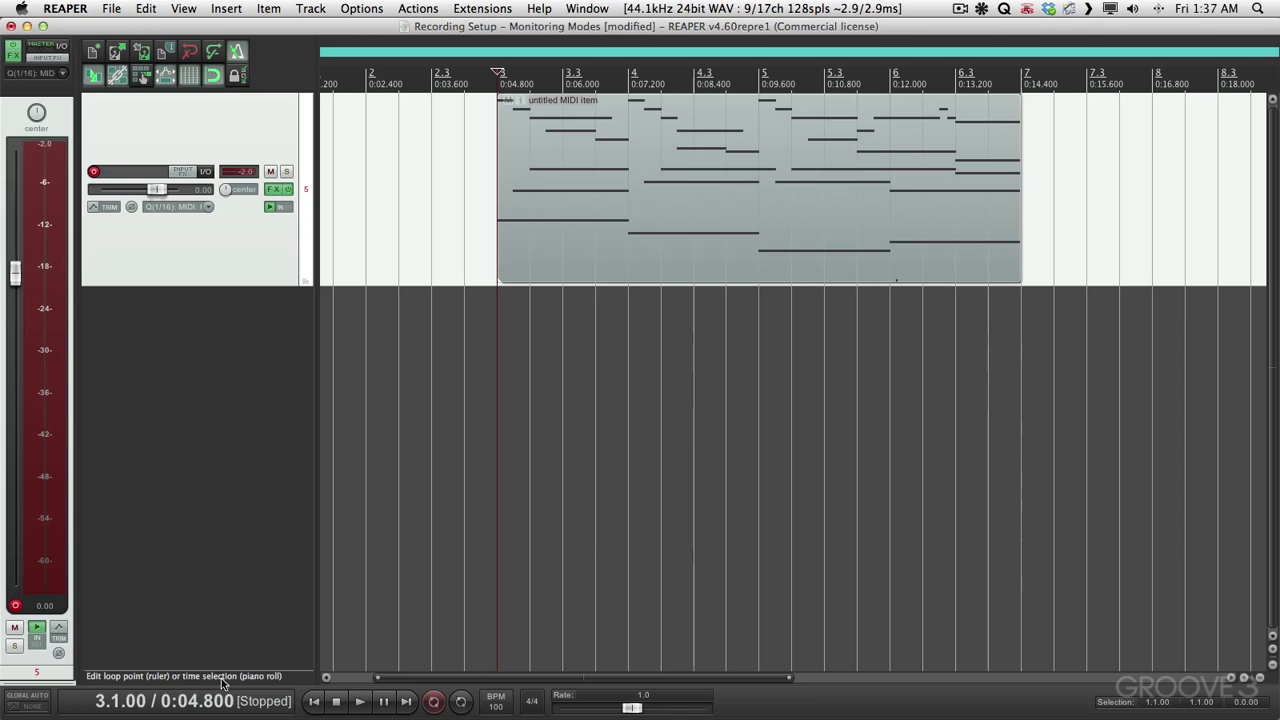
double_click(196, 342)
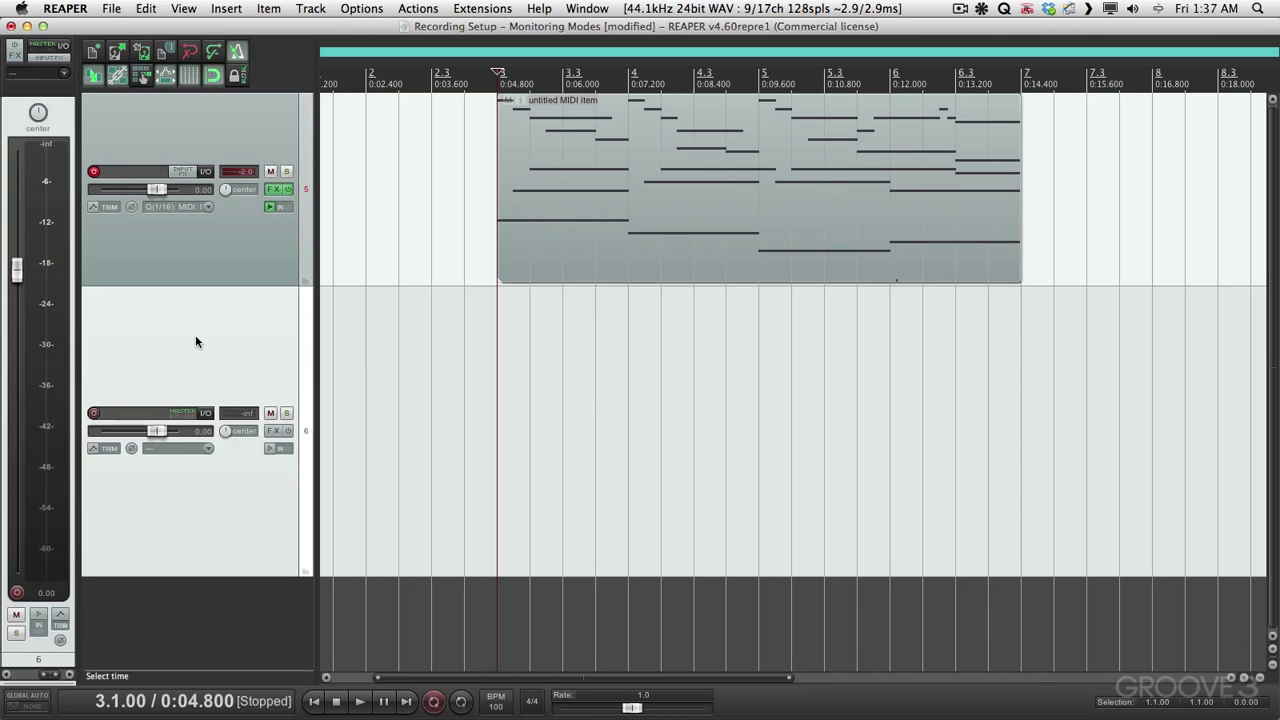
left_click(272, 431)
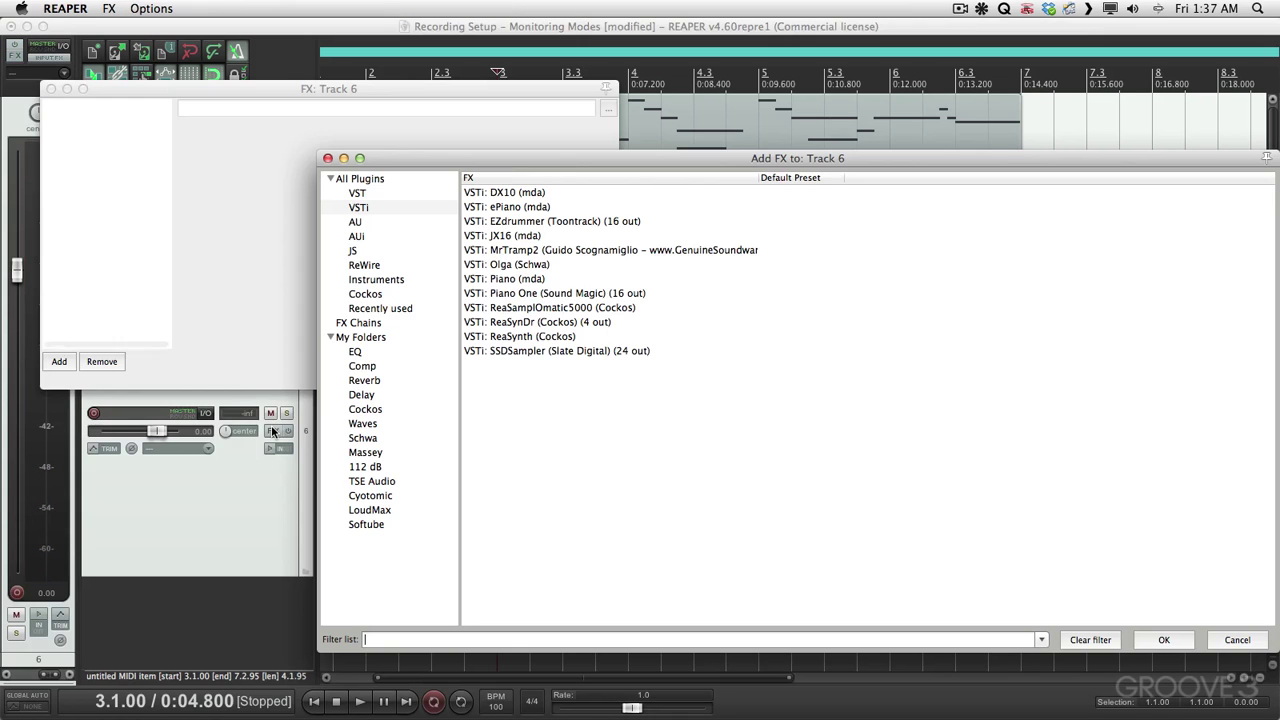
- Load EZdrummer on track 6, audition its kick, snare, two rack toms and floor tom, then close it
double_click(554, 222)
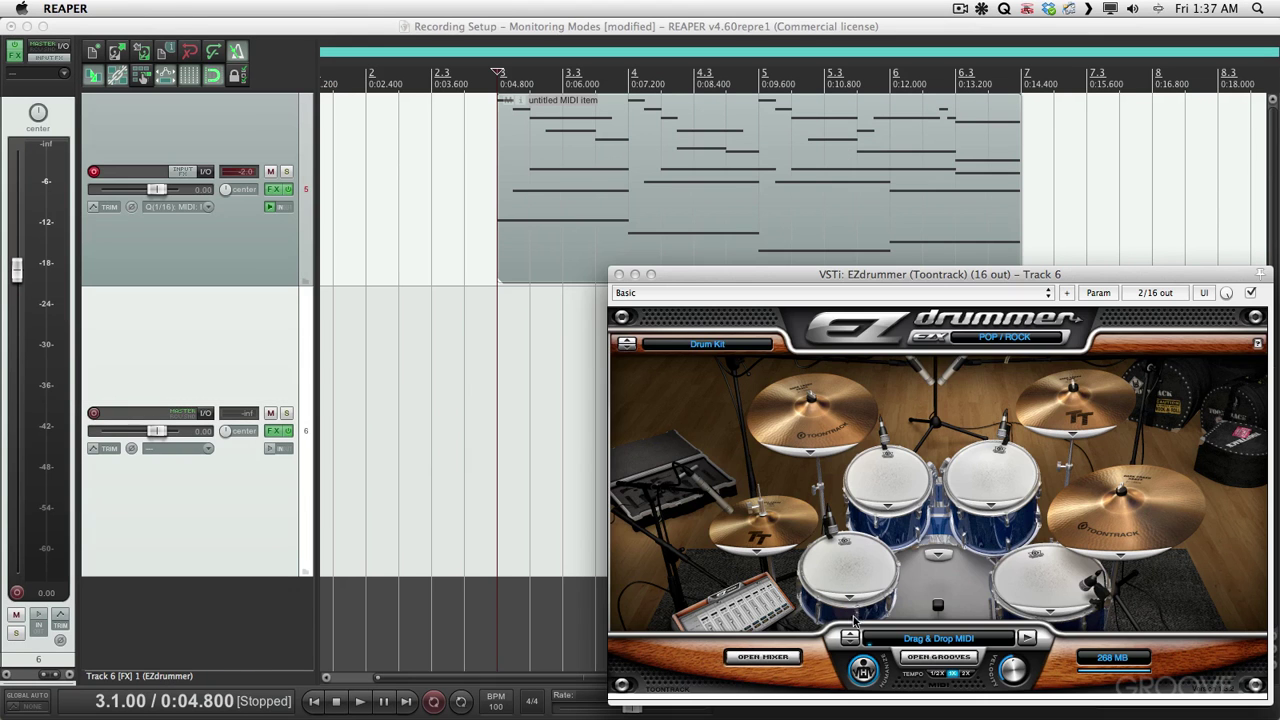
left_click(957, 583)
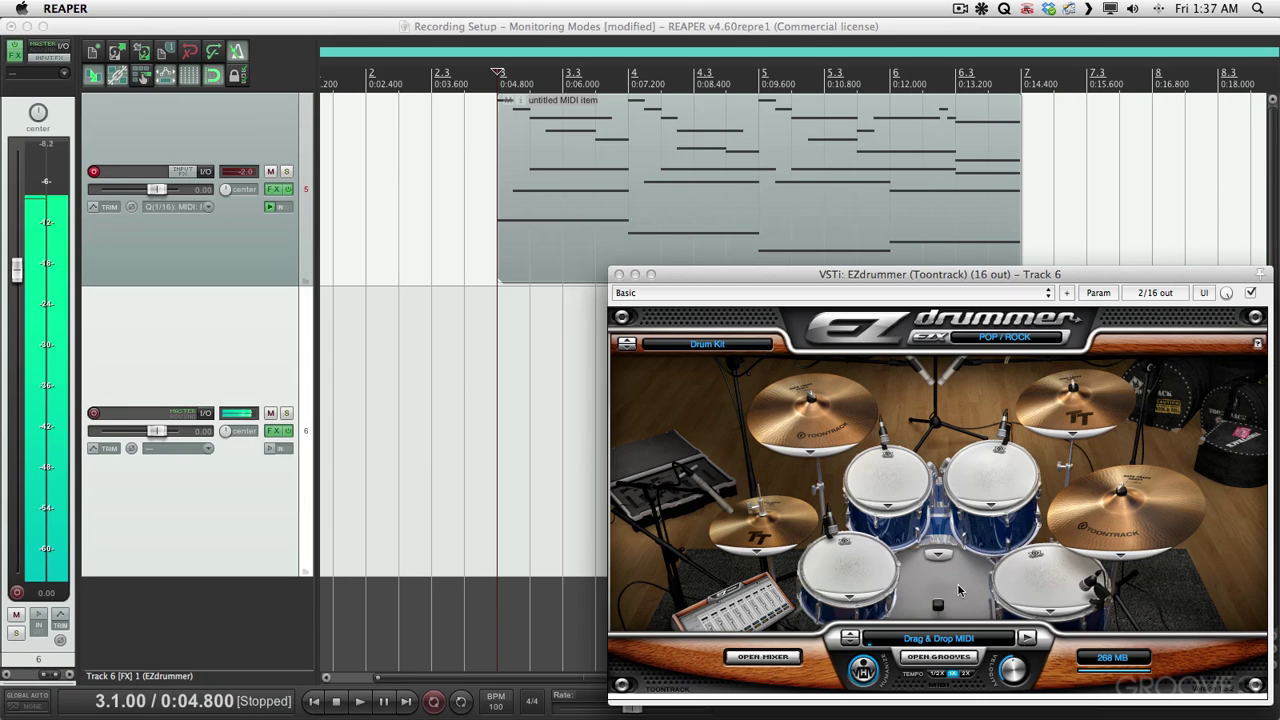
left_click(826, 560)
left_click(890, 470)
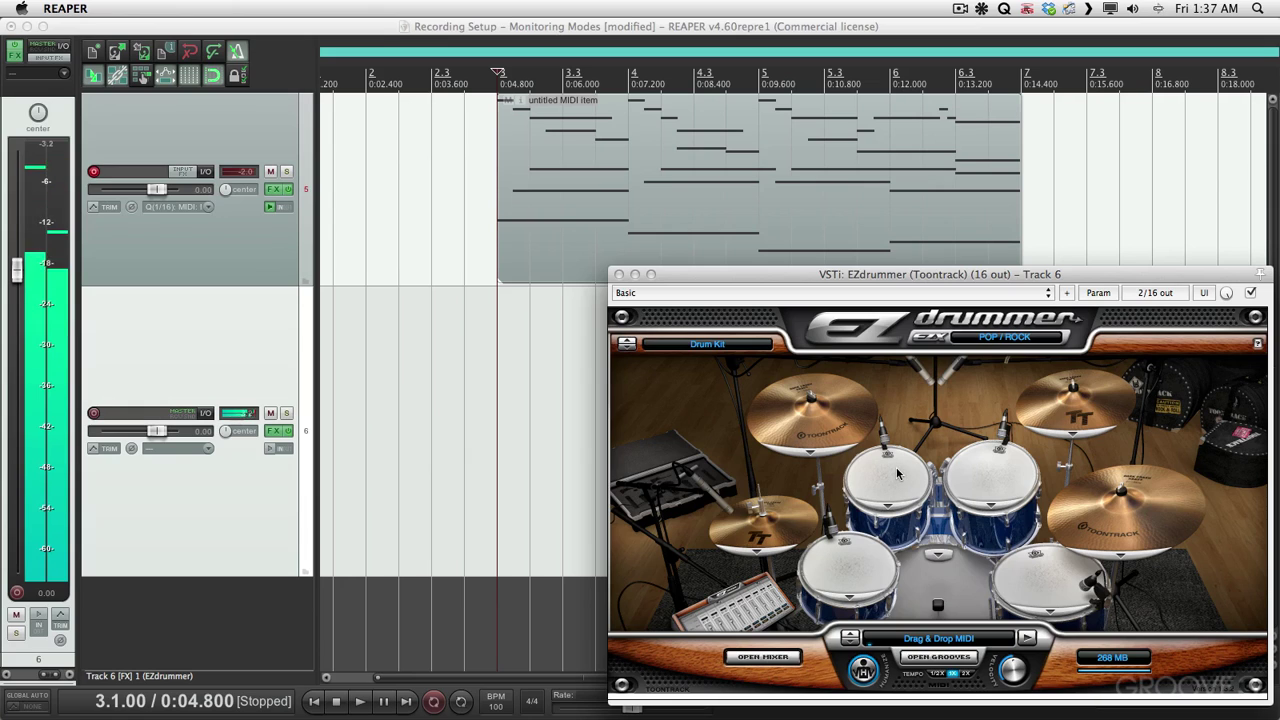
left_click(974, 461)
left_click(1035, 586)
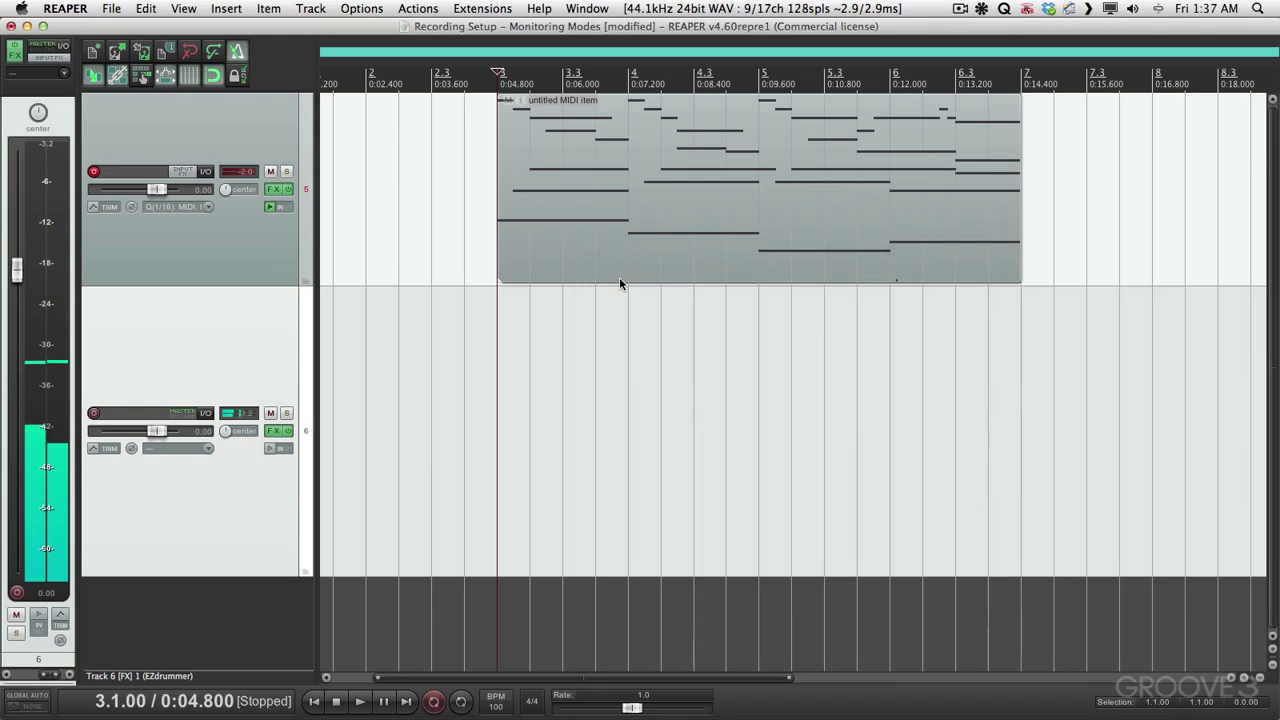
left_click(619, 275)
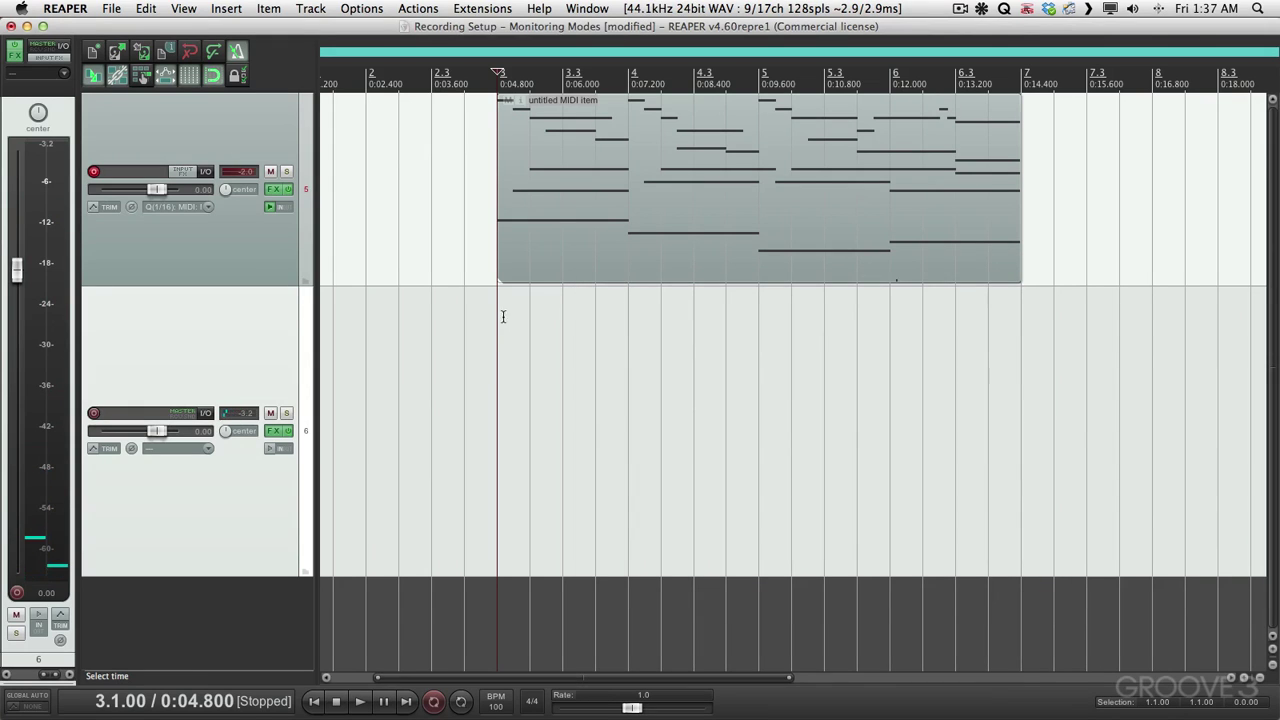
- Loop bars 3 to 7 and draw an empty MIDI item across them on track 6
left_click_drag(503, 316, 1008, 380)
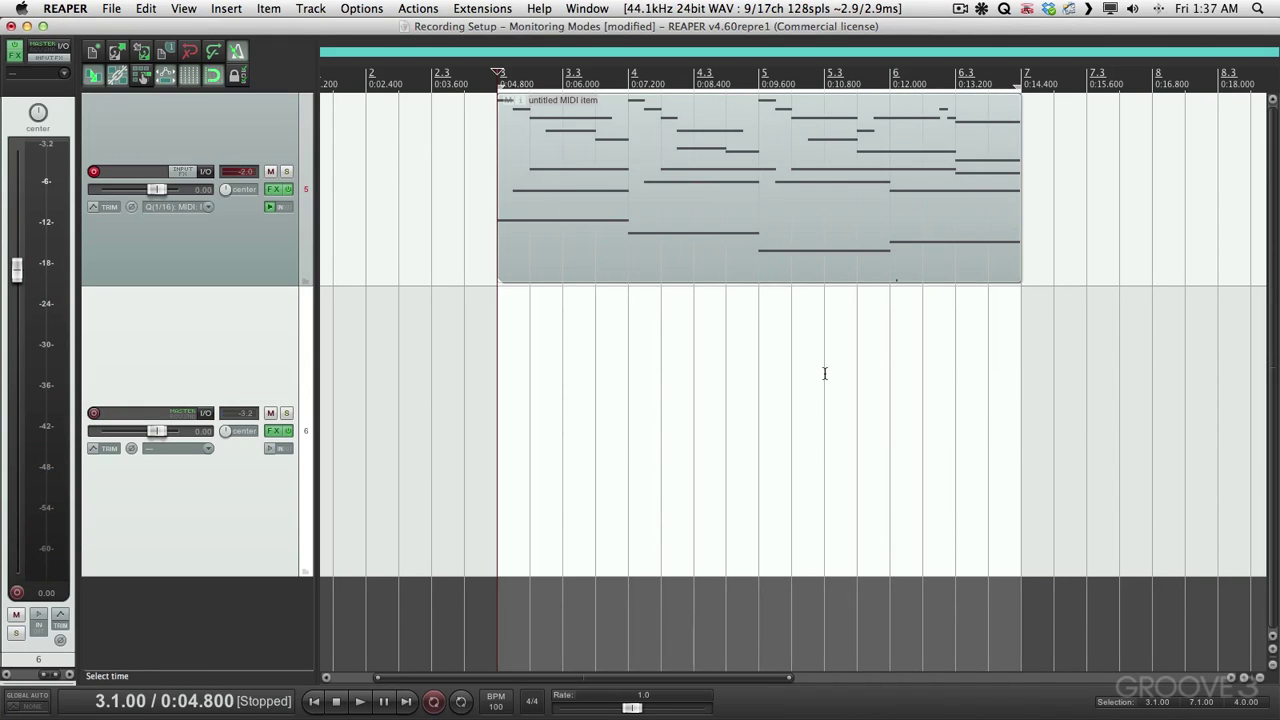
left_click(461, 701)
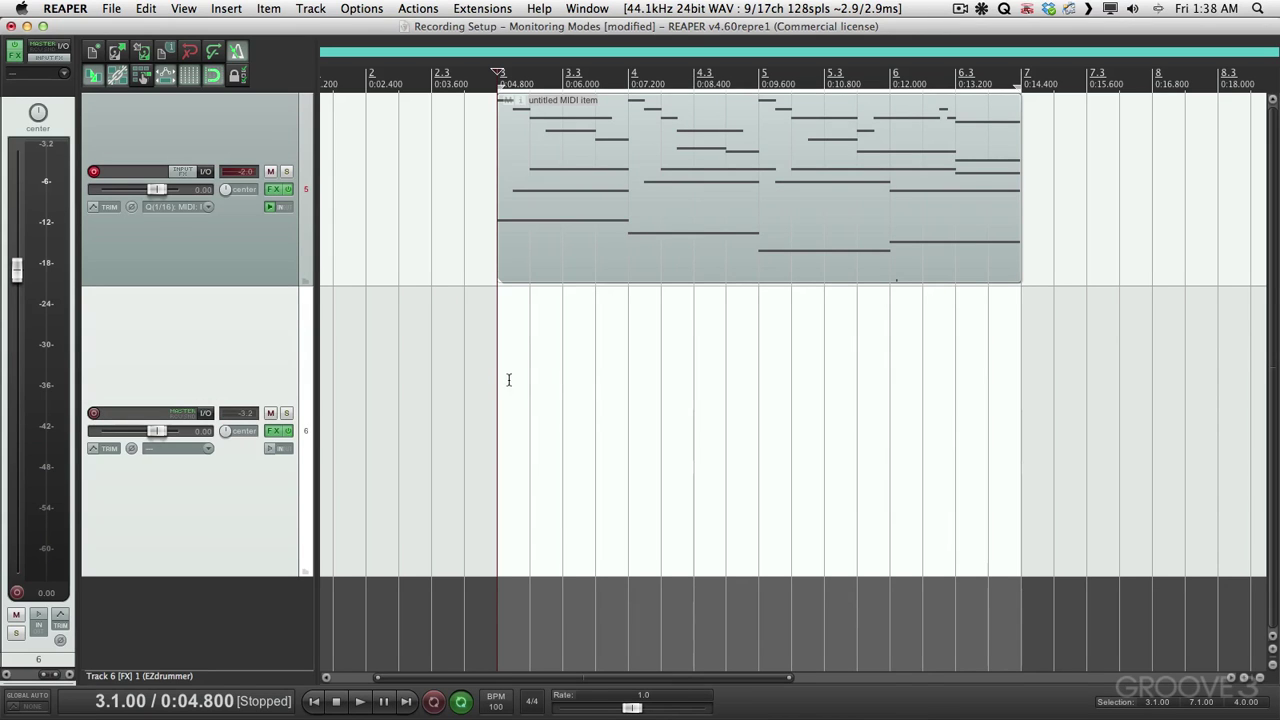
mouse_move(515, 350)
left_mouse_down()
mouse_move(809, 391)
mouse_move(1034, 446)
left_mouse_up()
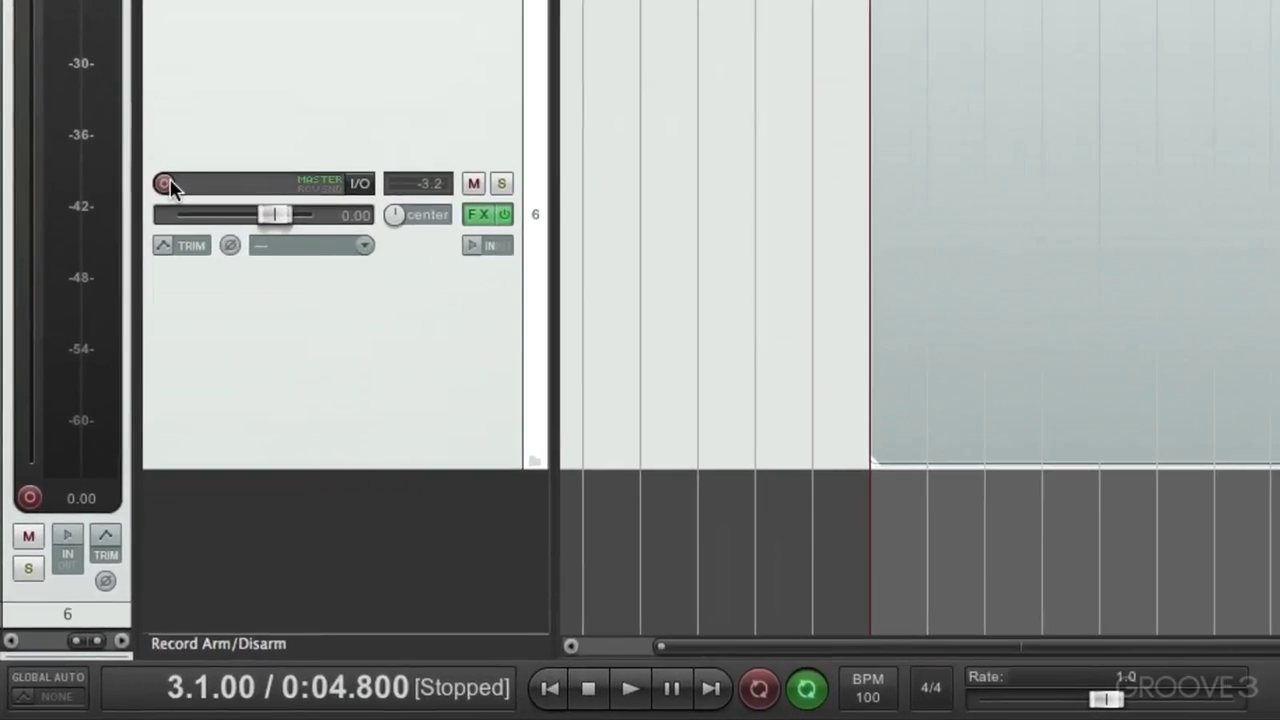
- Set track 6's record mode to MIDI overdub and select its new MIDI item
right_click(95, 413)
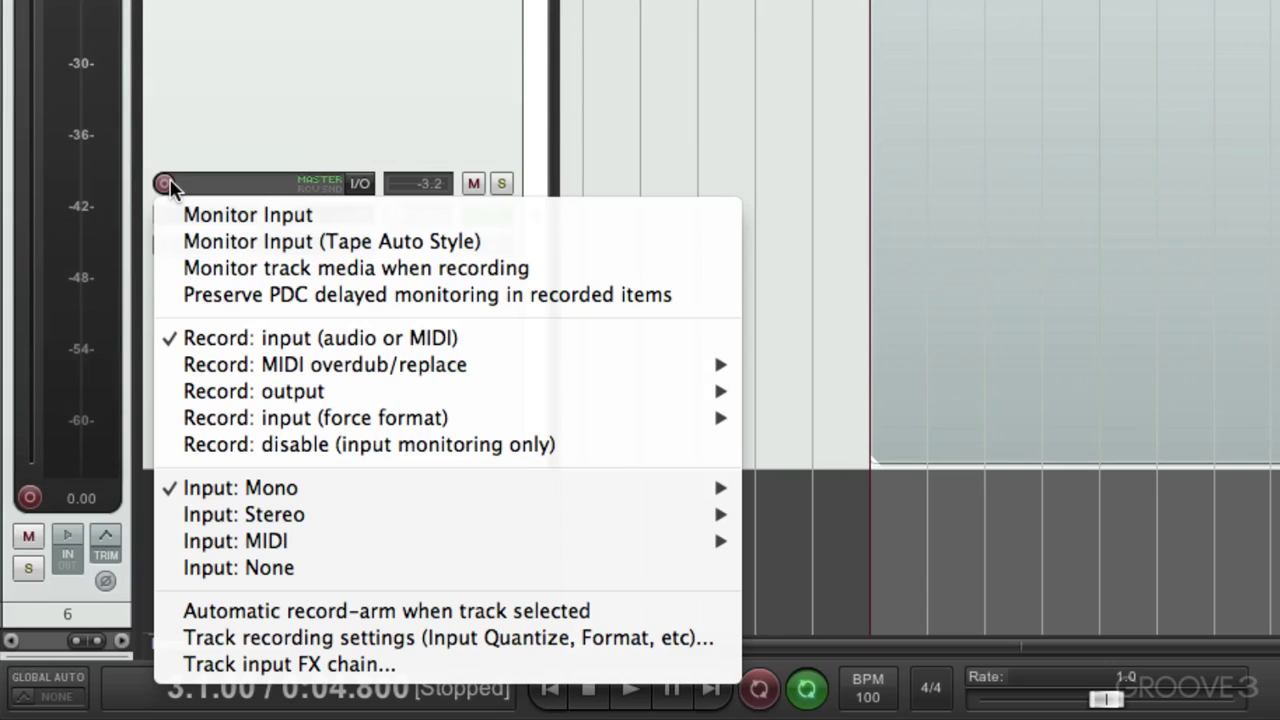
mouse_move(199, 368)
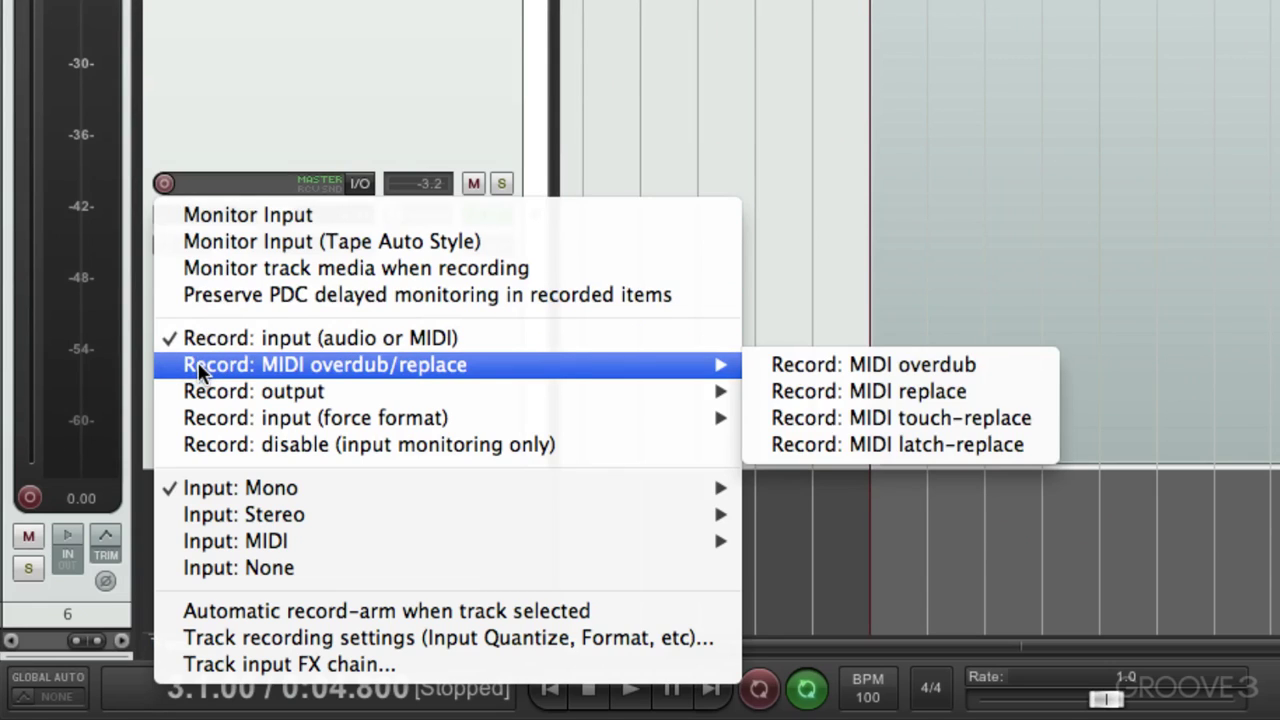
left_click(801, 364)
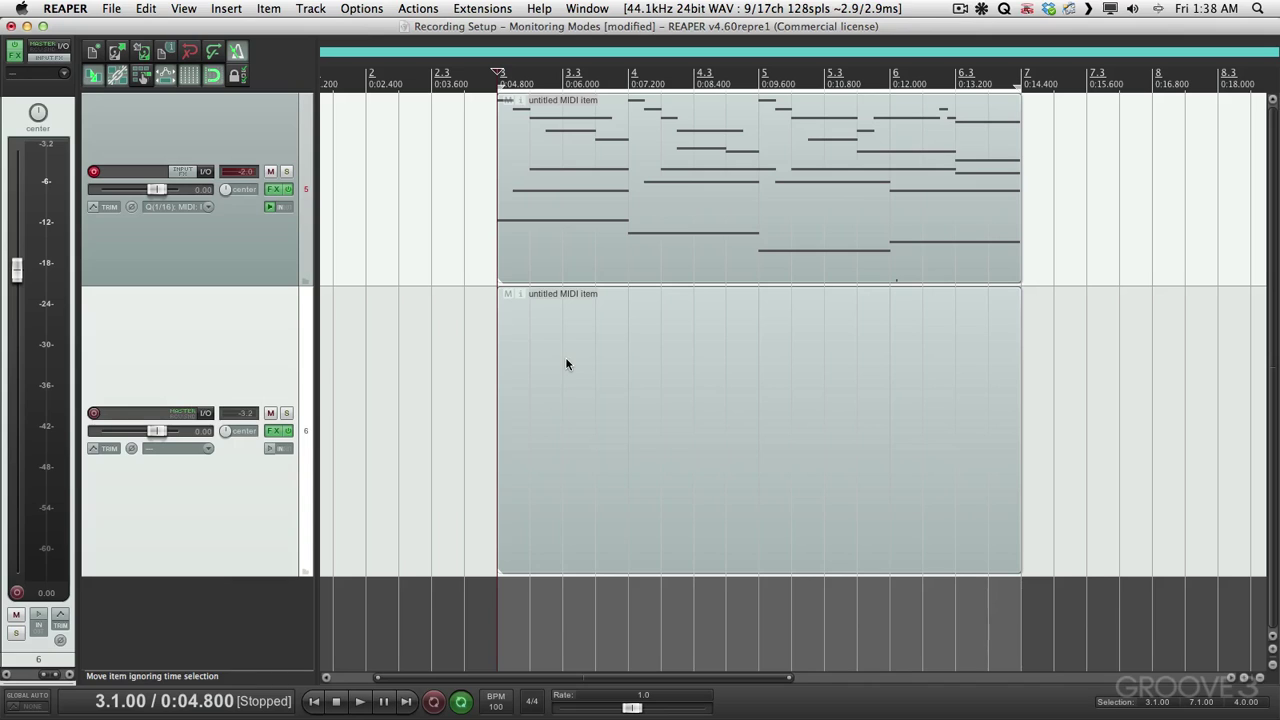
left_click(566, 364)
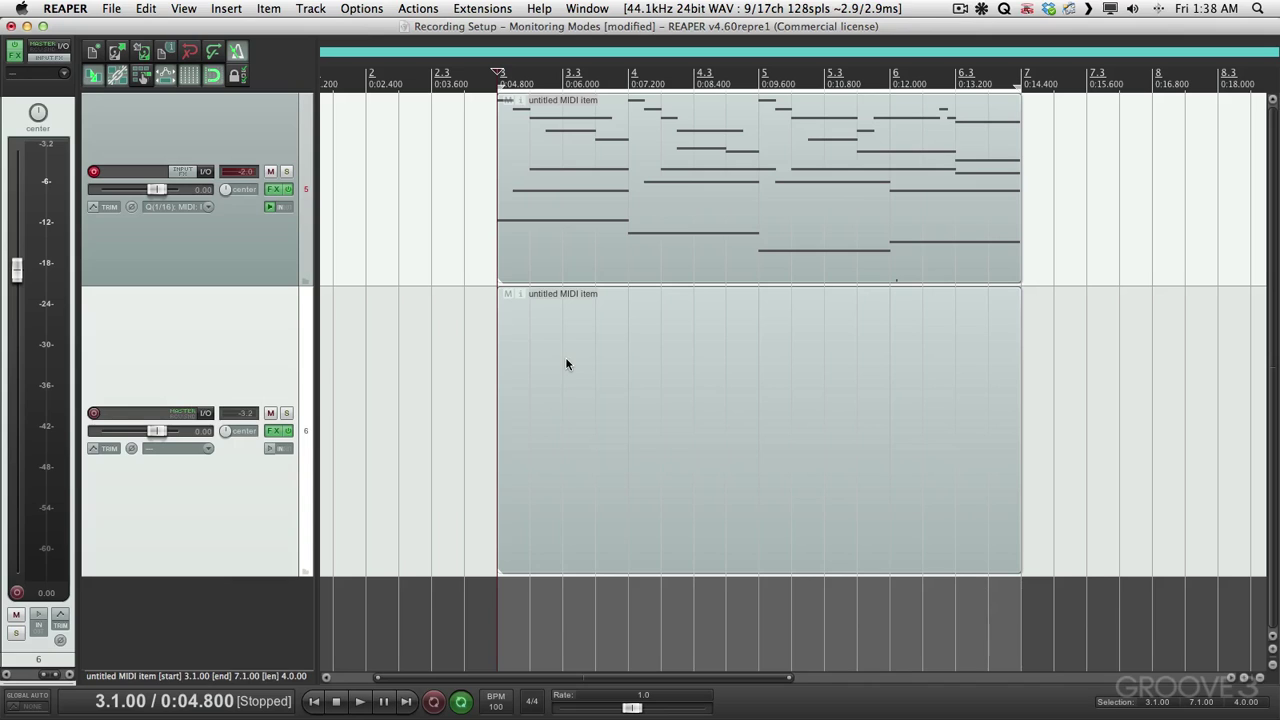
- Arm track 6 instead of track 5, set its input to M-Audio USB Axiom 49 all channels, and reopen EZdrummer
left_click(94, 414)
left_click(94, 172)
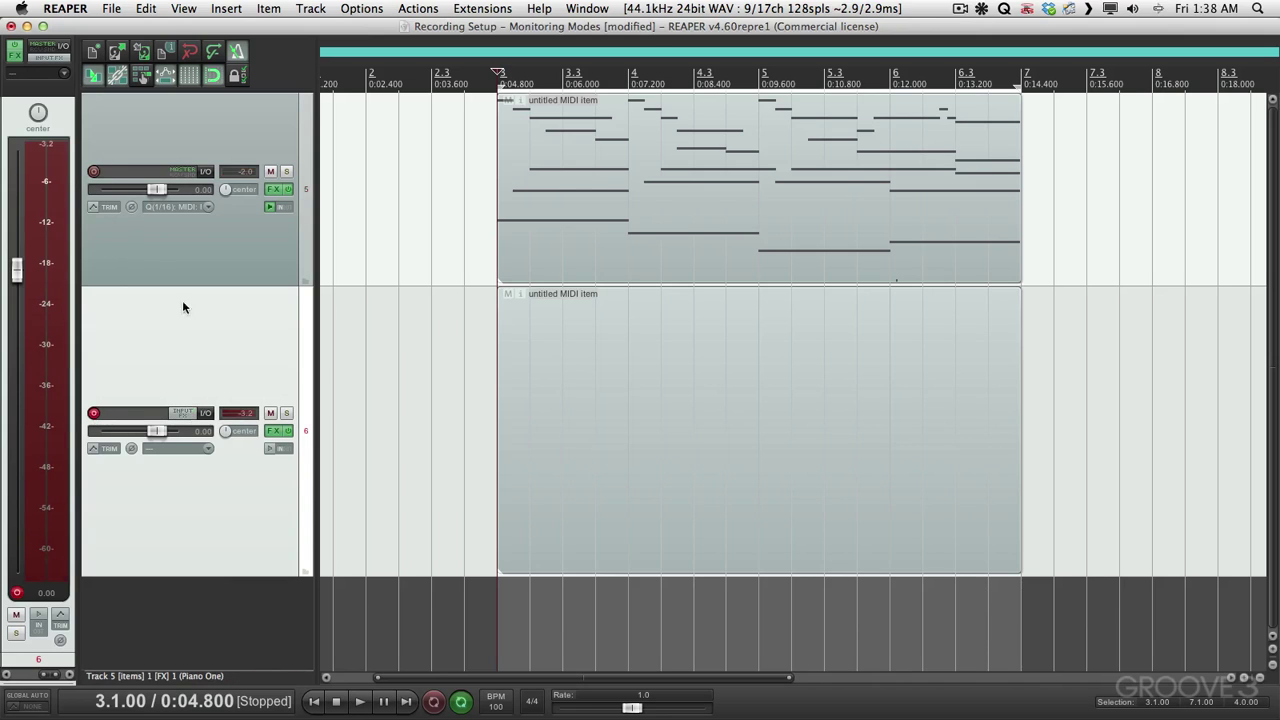
left_click(205, 450)
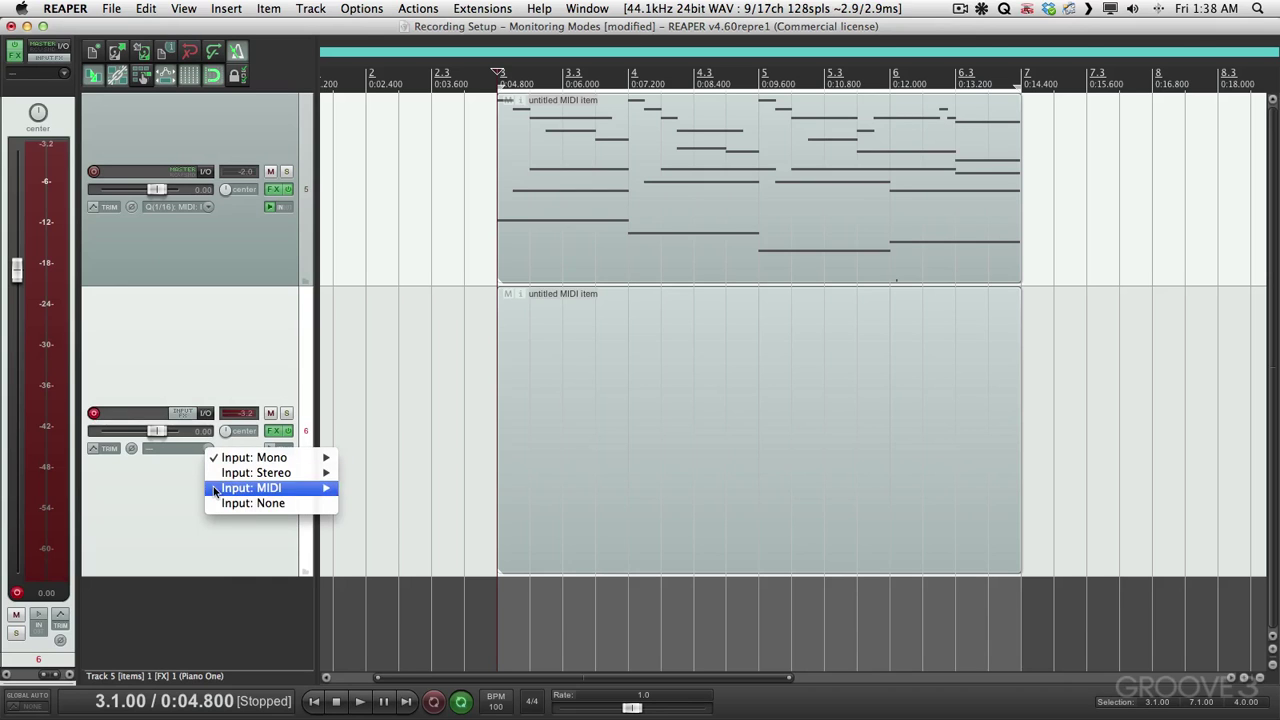
mouse_move(218, 490)
mouse_move(375, 506)
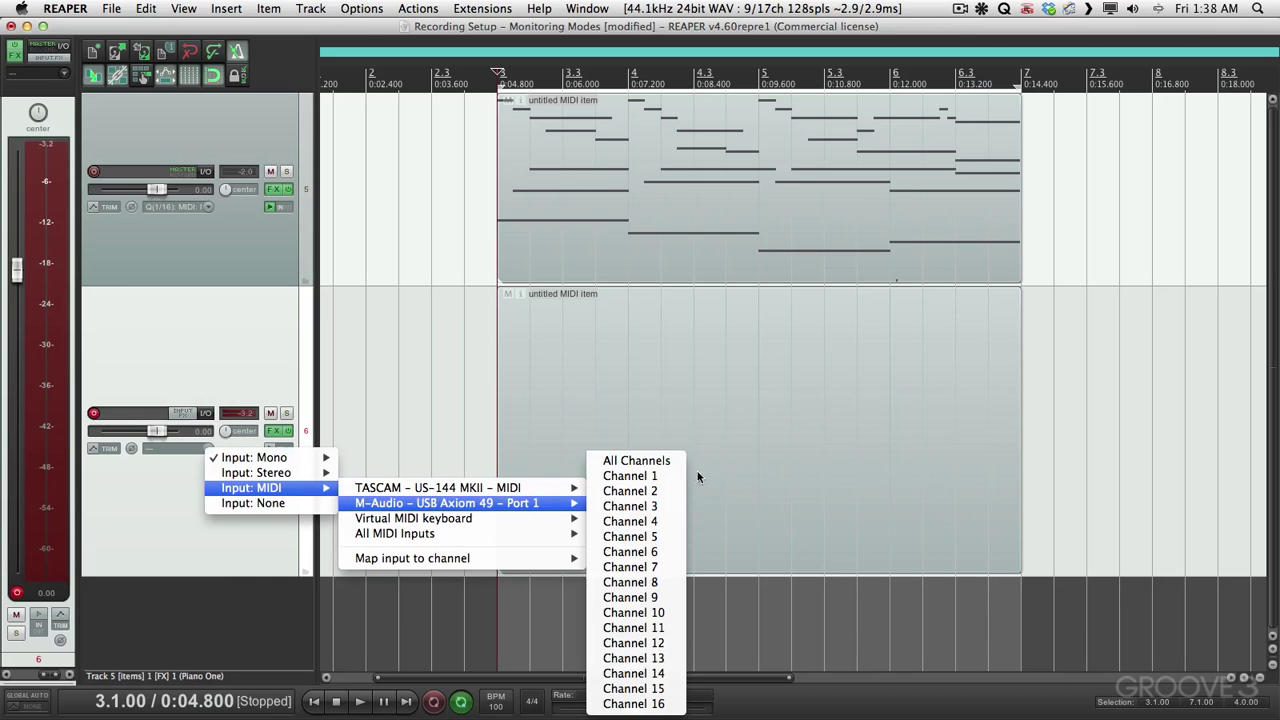
left_click(645, 461)
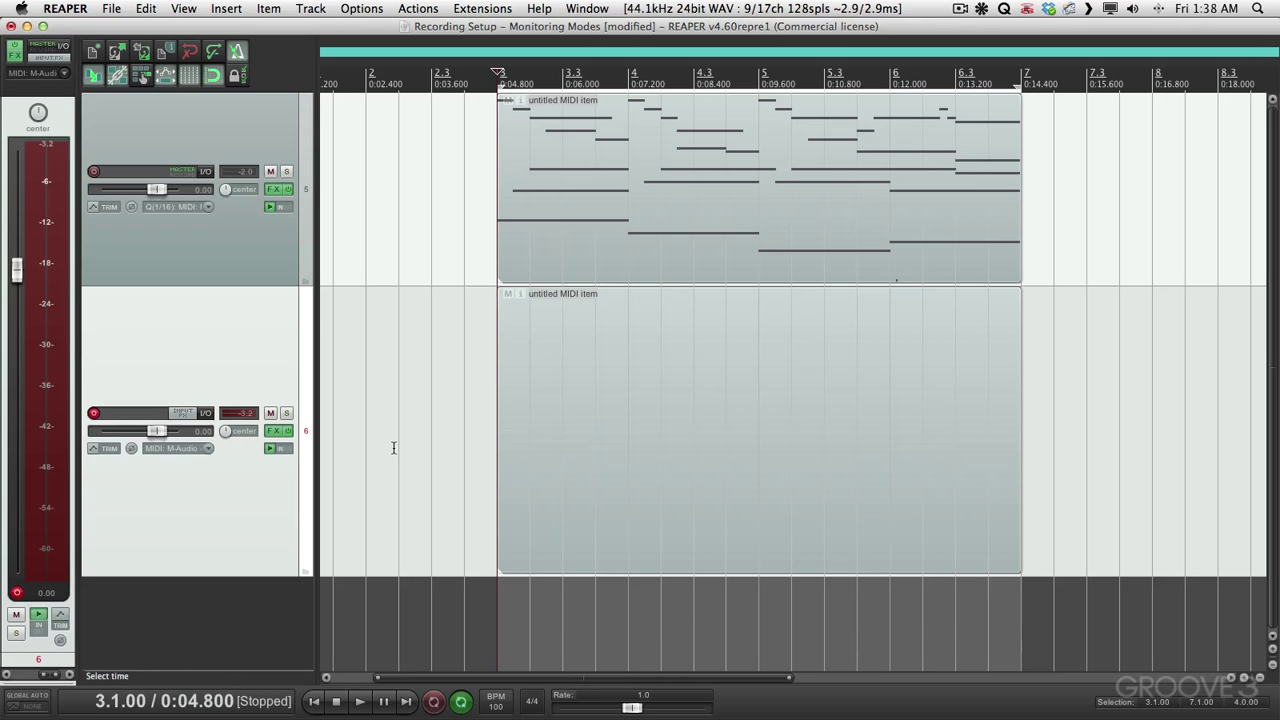
key("f")
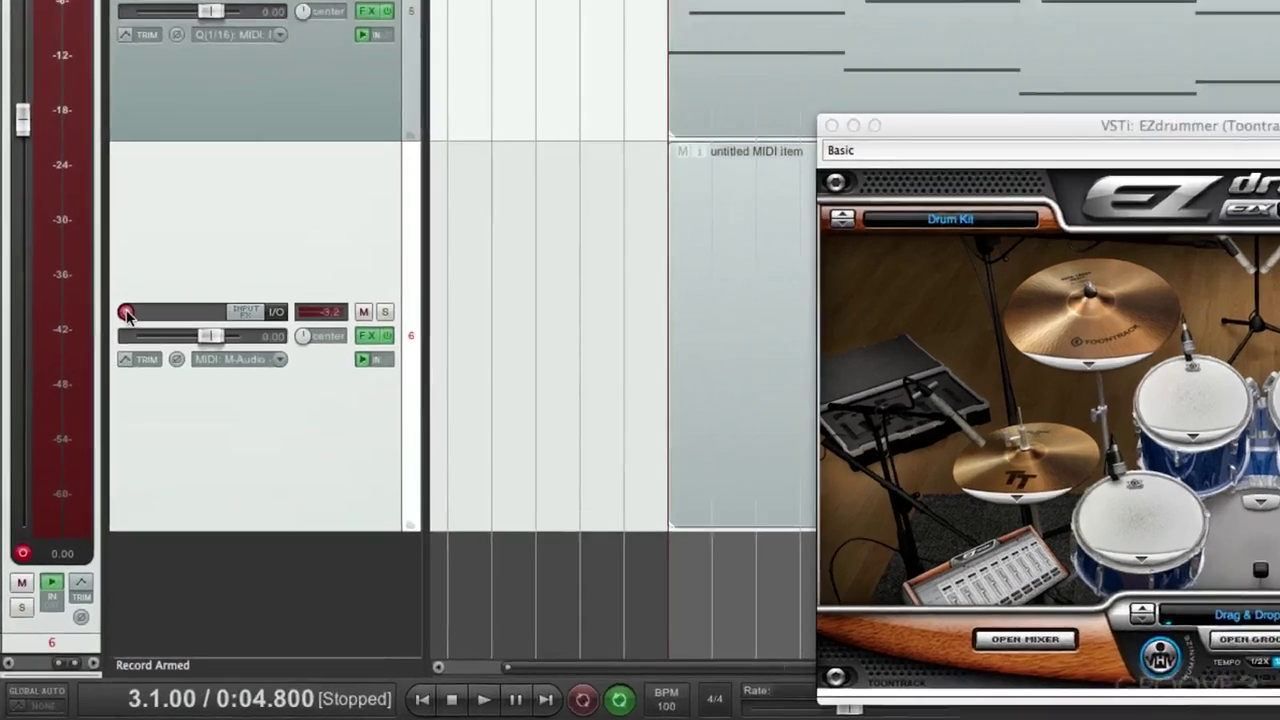
- In track 6's recording settings, enable quantizing of recorded MIDI to 1/16 notes
right_click(94, 414)
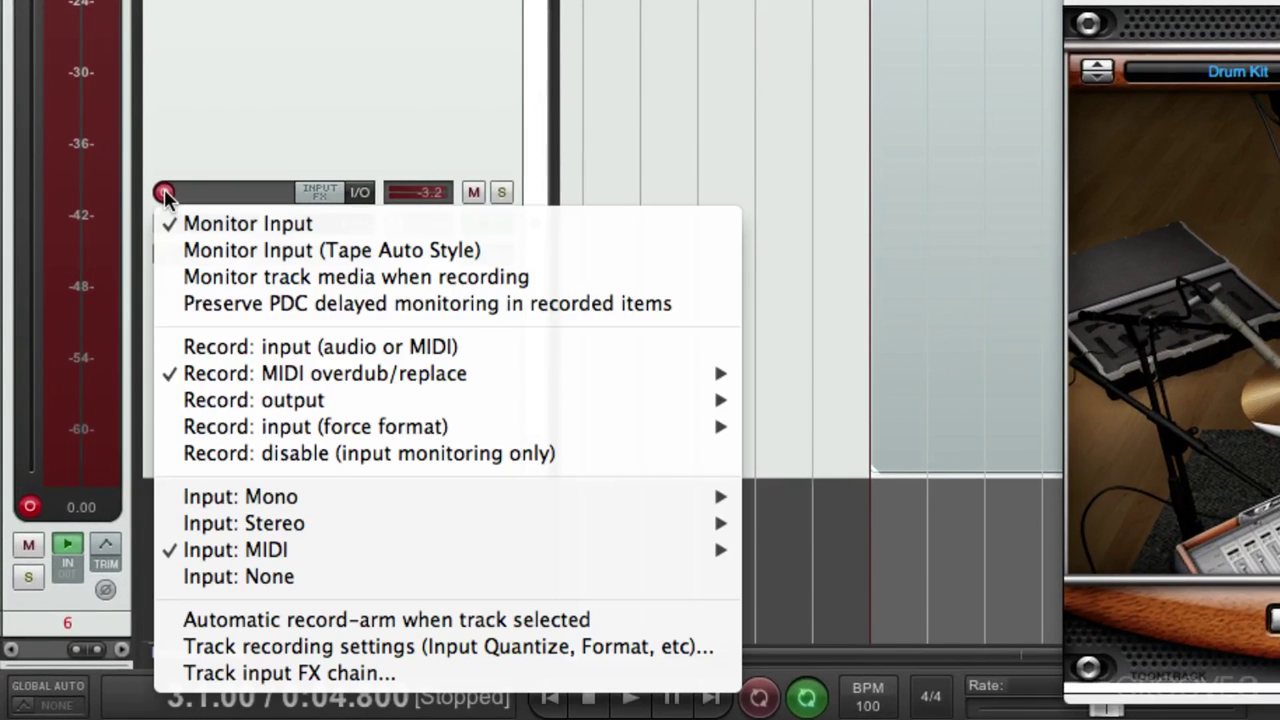
left_click(171, 646)
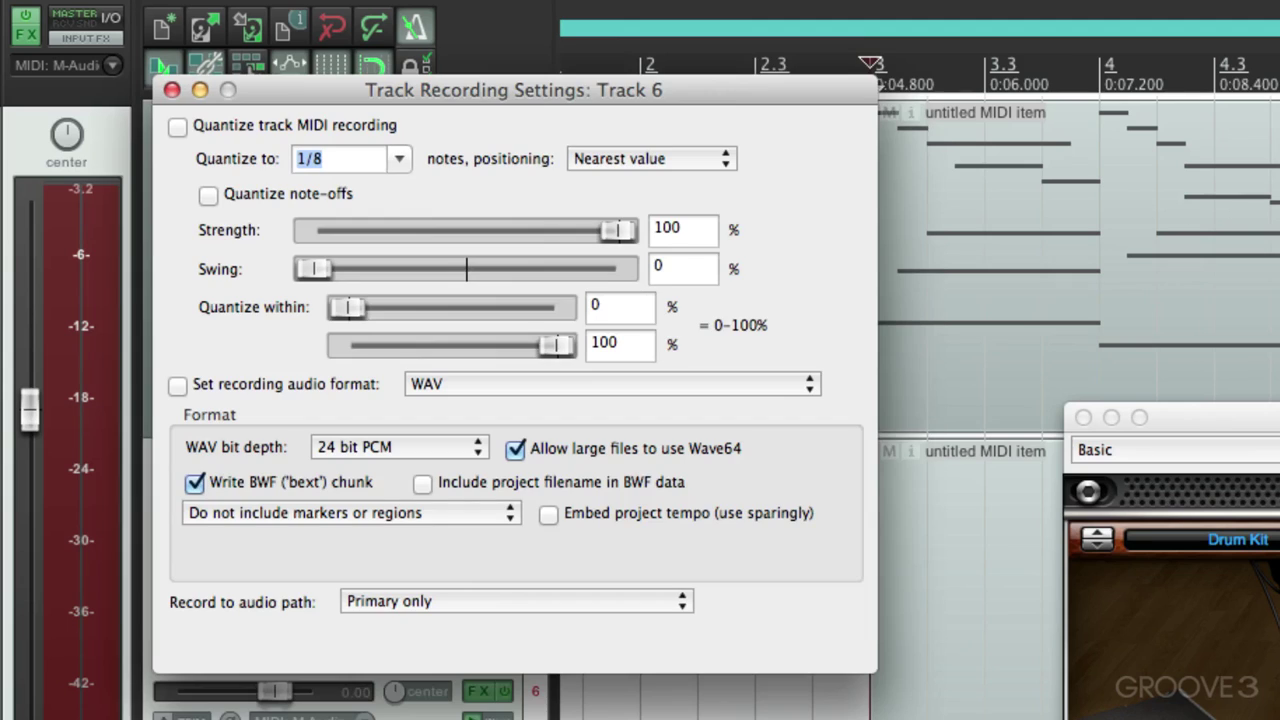
left_click(399, 158)
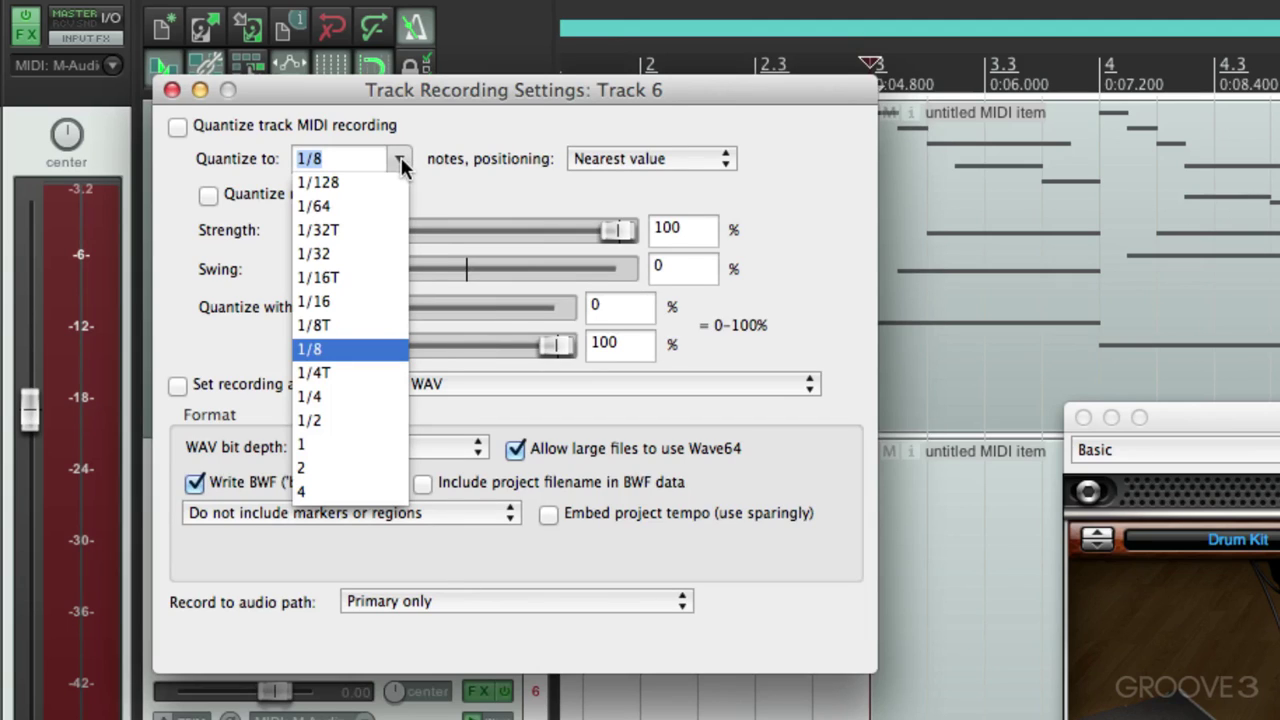
left_click(353, 300)
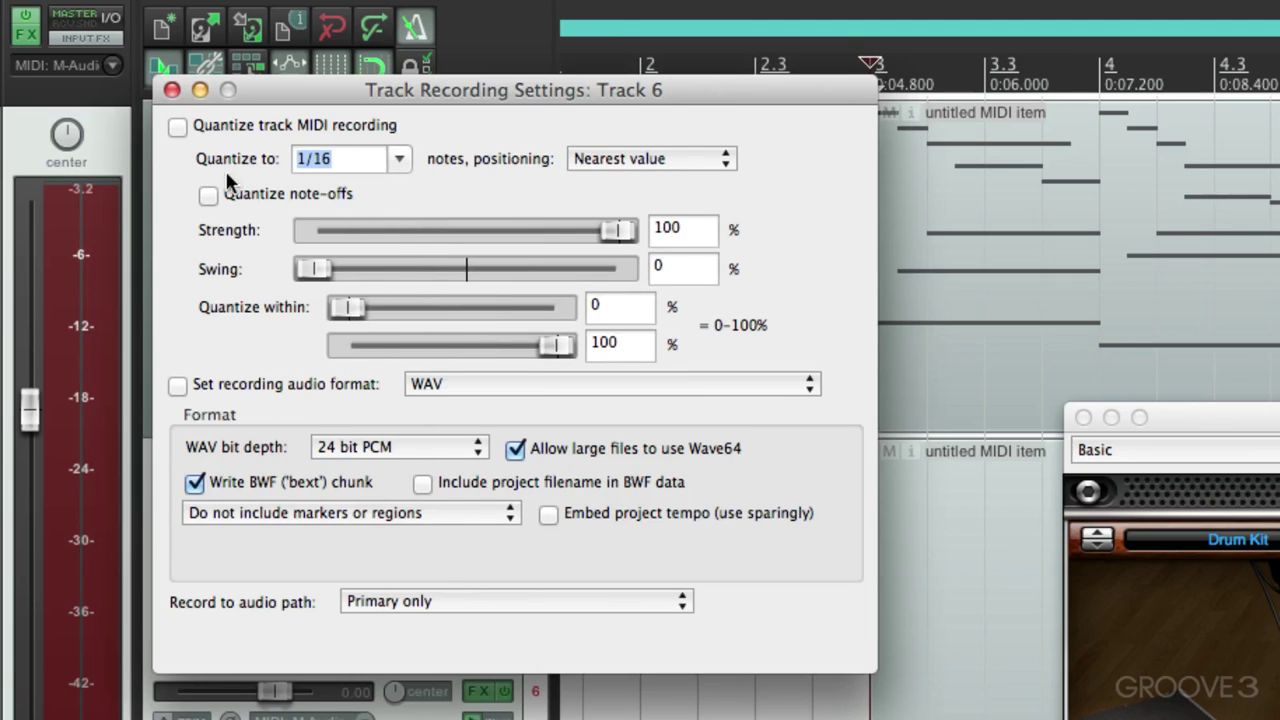
left_click(177, 127)
left_click(172, 90)
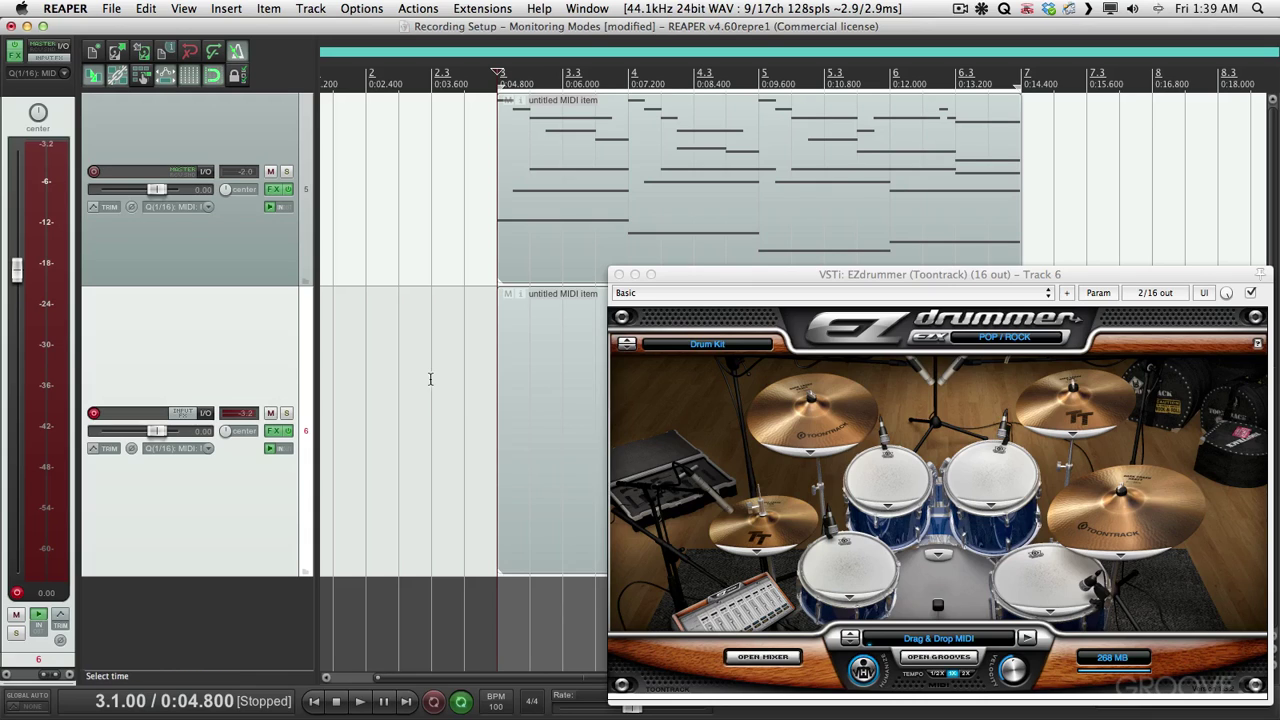
- Zoom out and start recording, overdubbing drum parts over several passes of the bar 3–7 loop
scroll(341, 378, "down", 3)
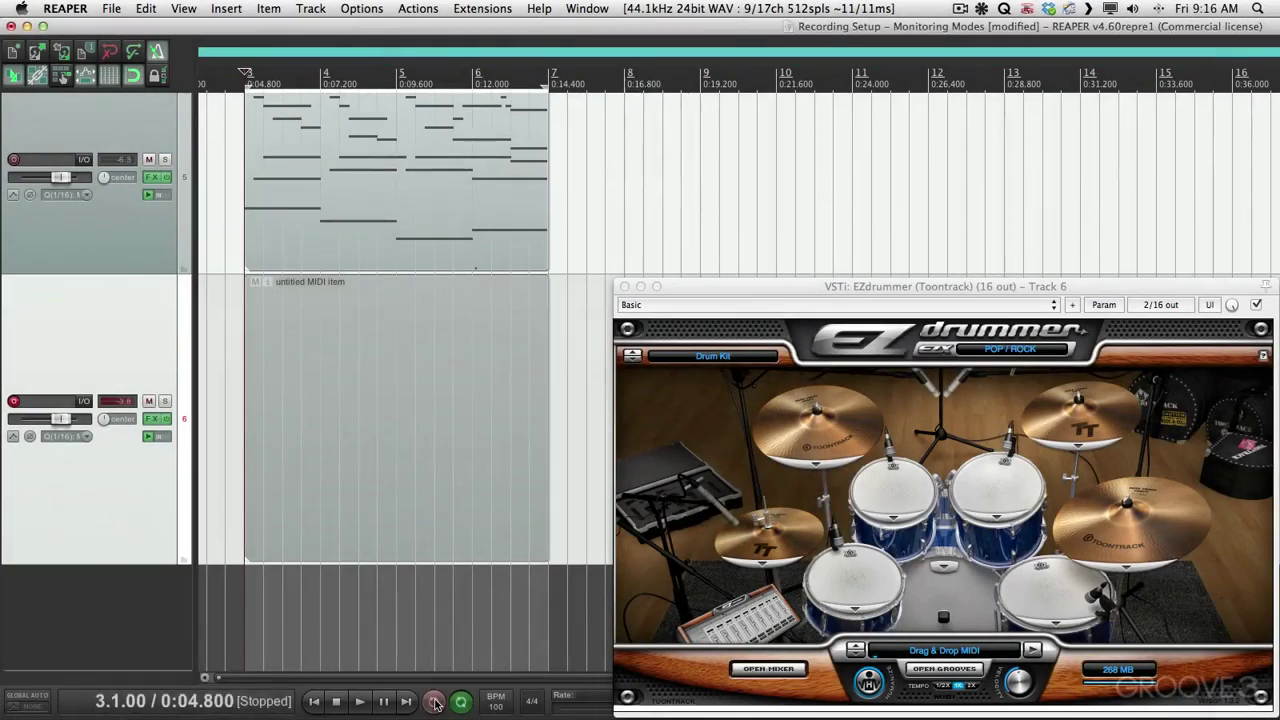
left_click(435, 702)
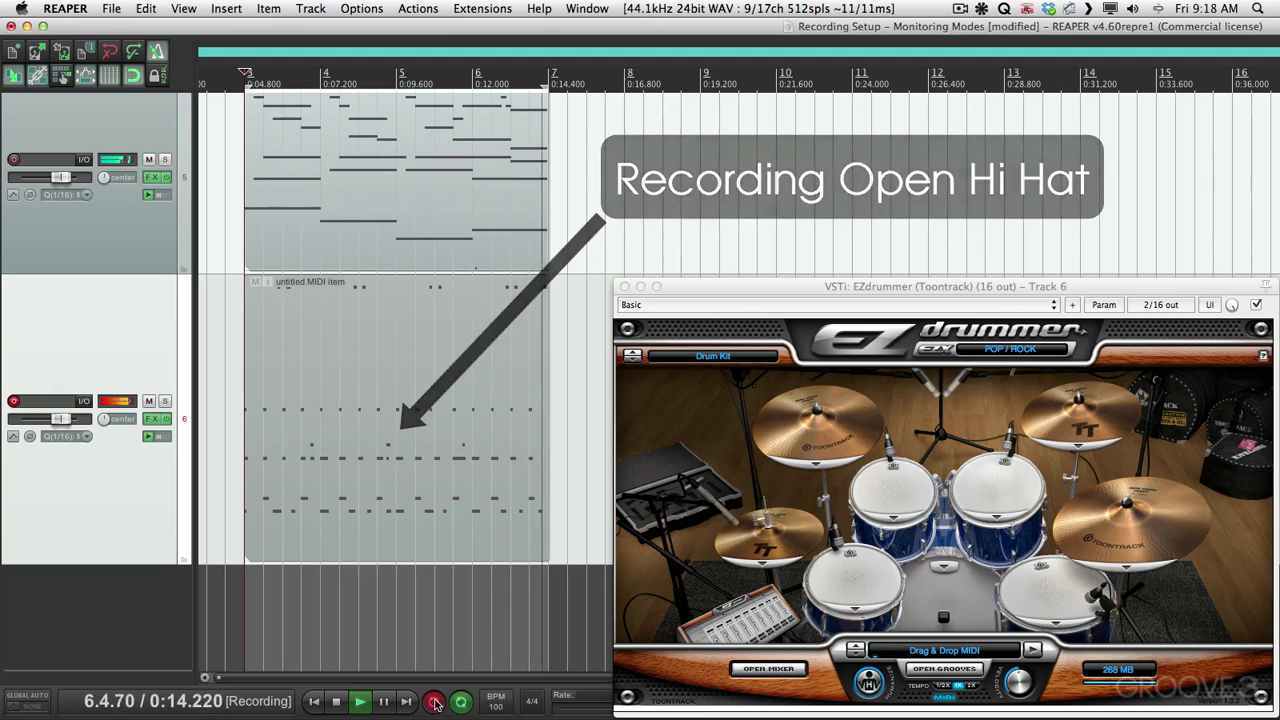
- Stop recording, then play back the layered drum pattern and stop playback
left_click(435, 703)
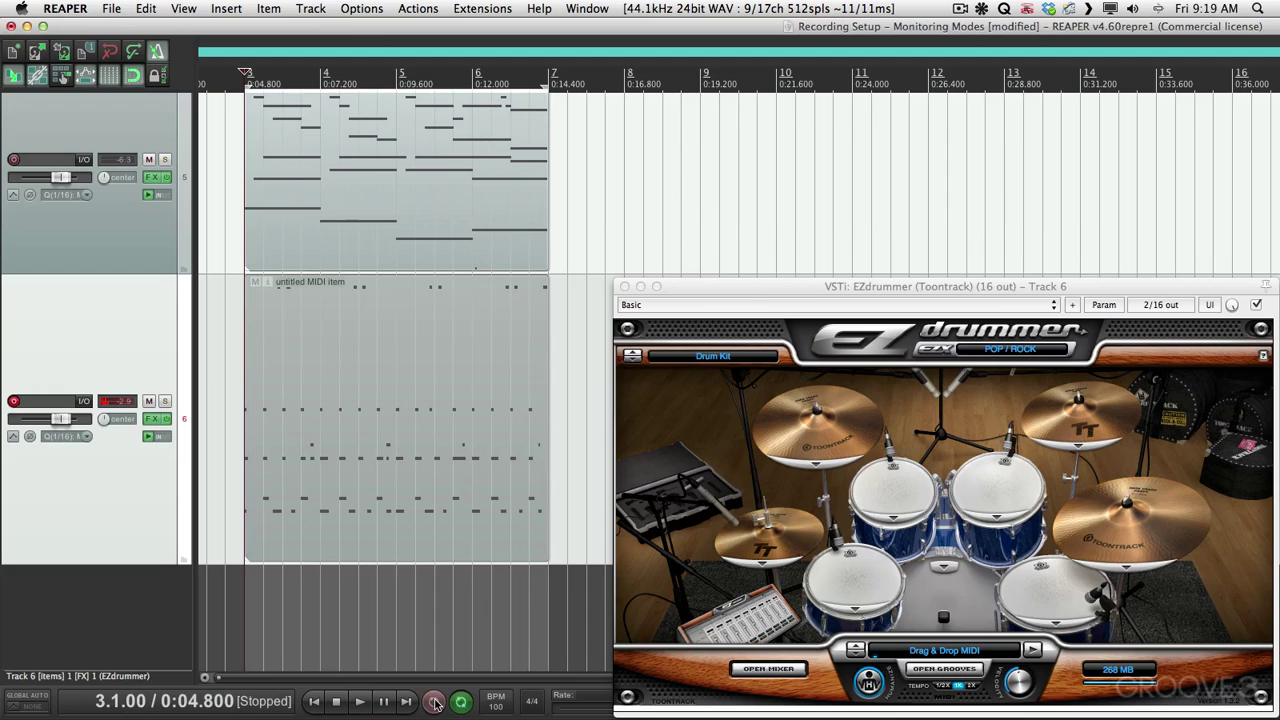
left_click(362, 703)
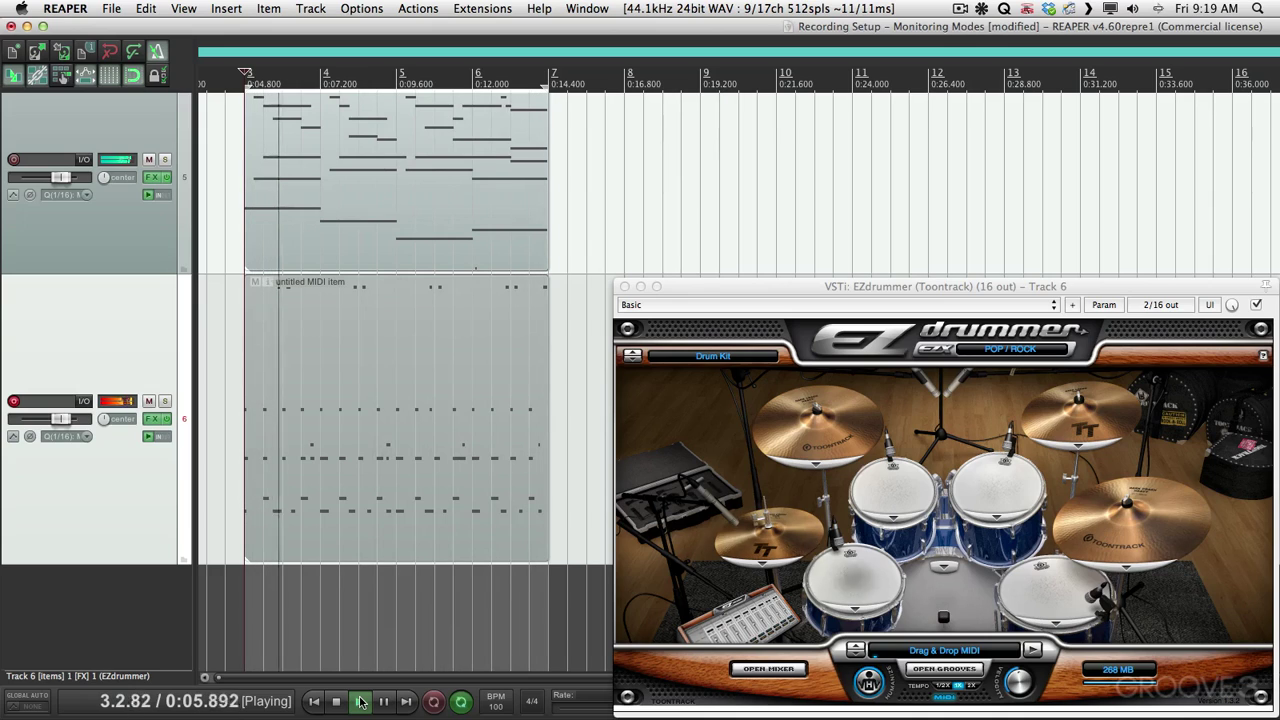
key("space")
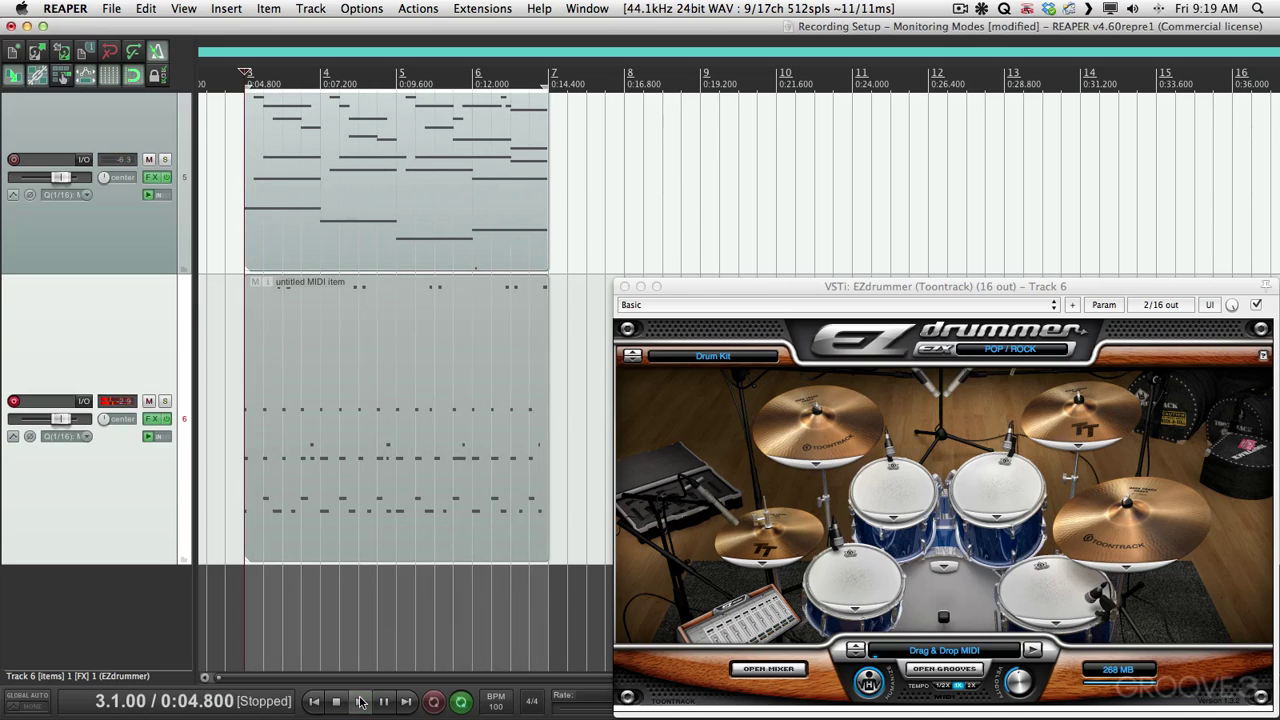